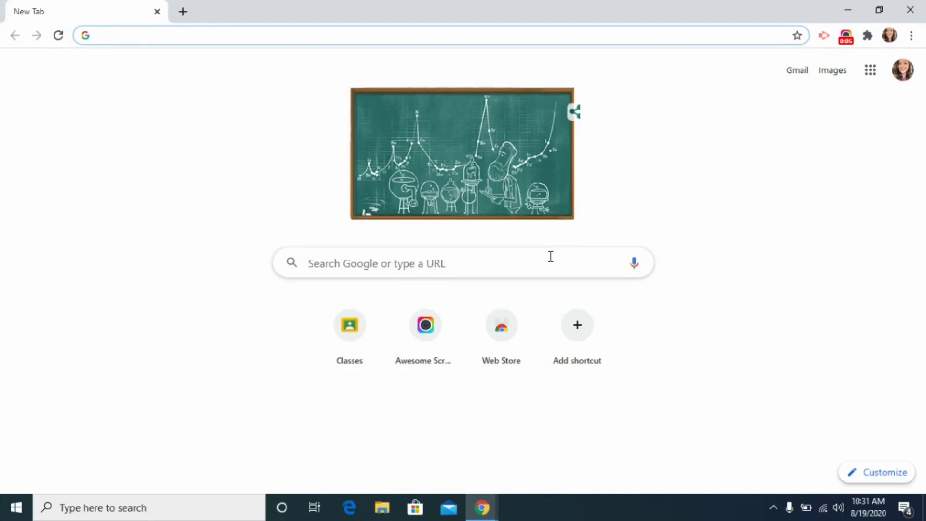
Step: Briefly show the desktop, restore Chrome, then open a new incognito window
{"action": "left_click", "coordinate": [855, 2]}
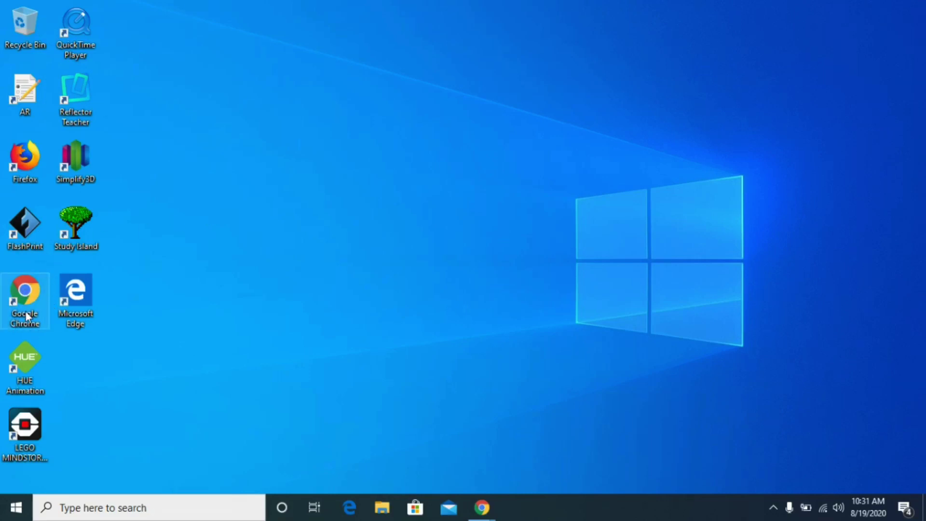
{"action": "mouse_move", "coordinate": [486, 510]}
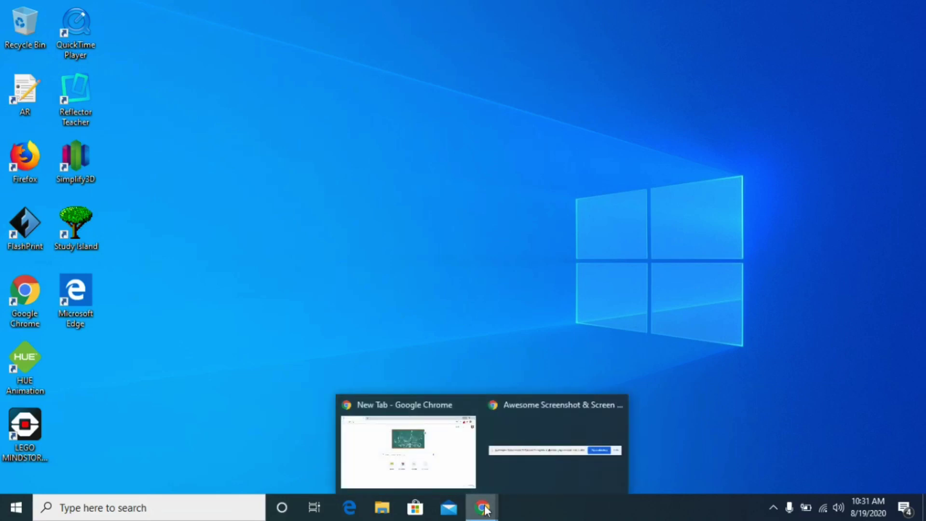
{"action": "left_click", "coordinate": [456, 446]}
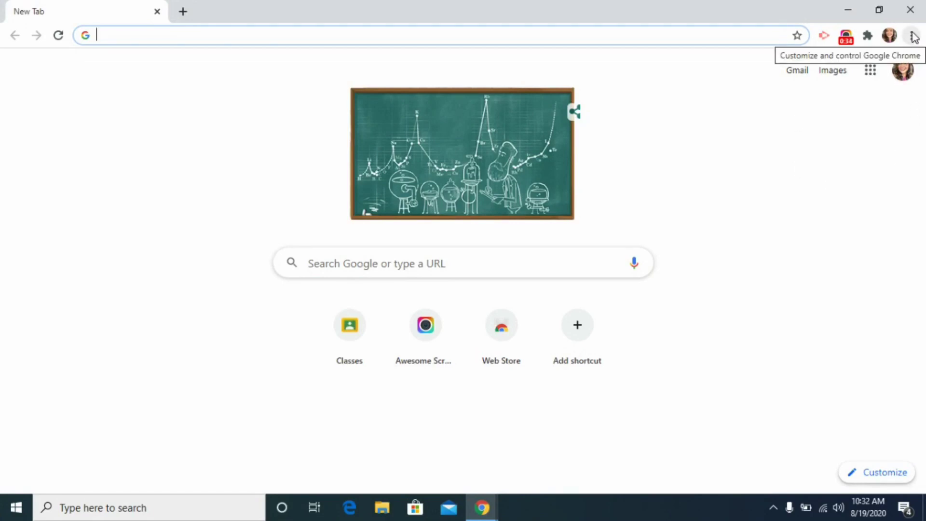
{"action": "left_click", "coordinate": [912, 36]}
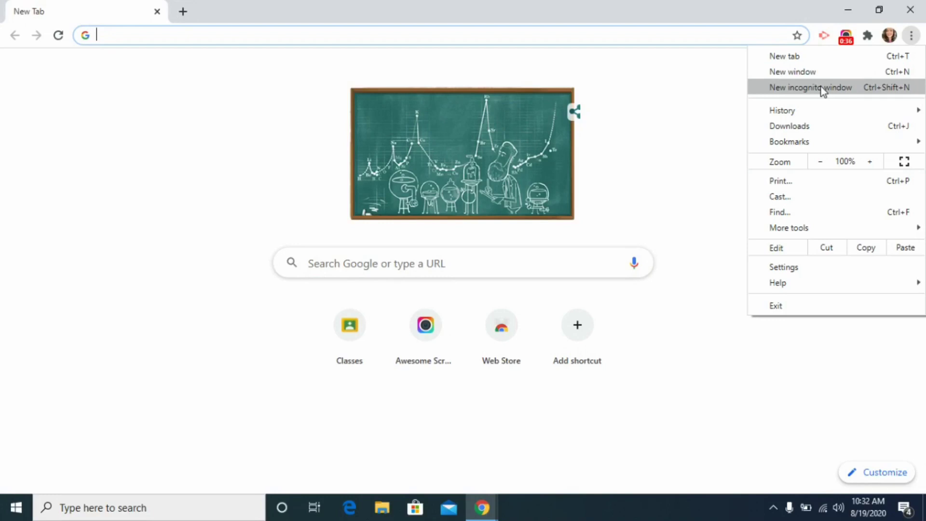
{"action": "left_click", "coordinate": [822, 88]}
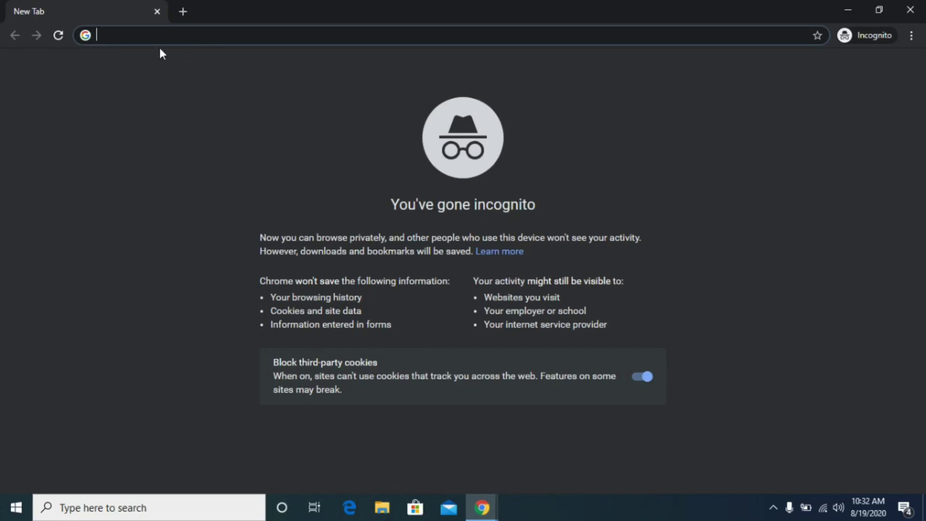
Step: Search Google for 'russell independent schools' and open the district's home page result
{"action": "type", "text": "russ"}
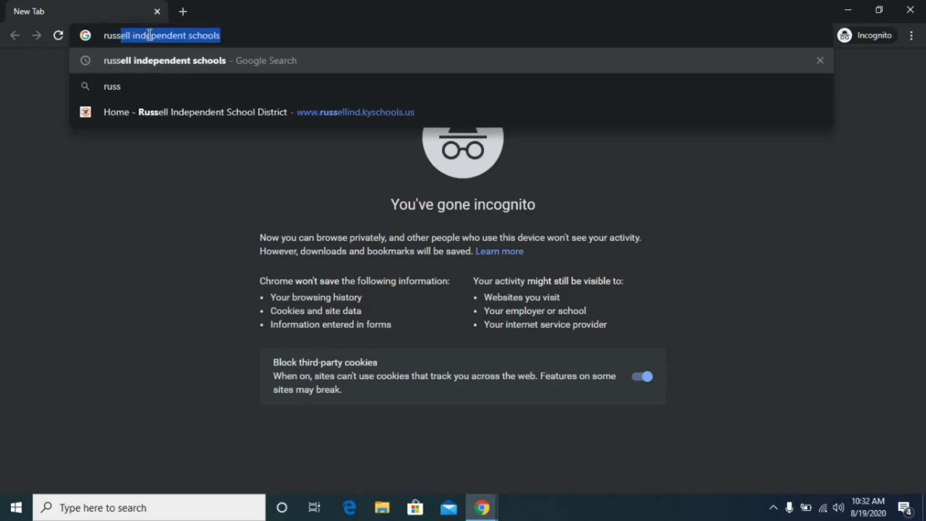
{"action": "key", "text": "Right"}
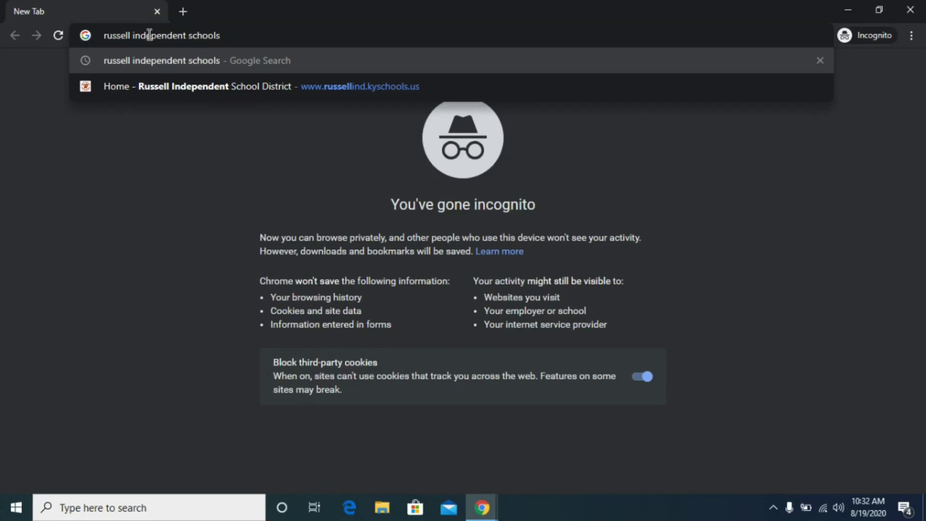
{"action": "key", "text": "Return"}
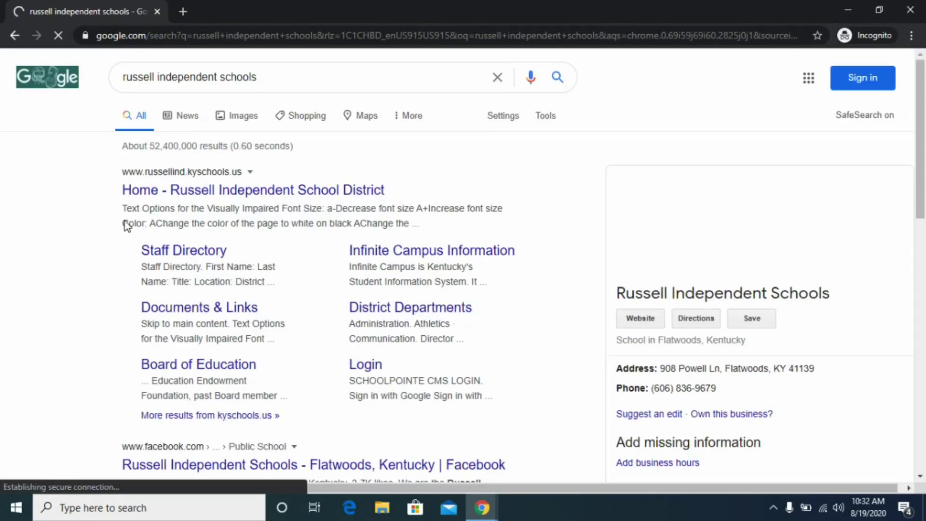
{"action": "left_click", "coordinate": [173, 189]}
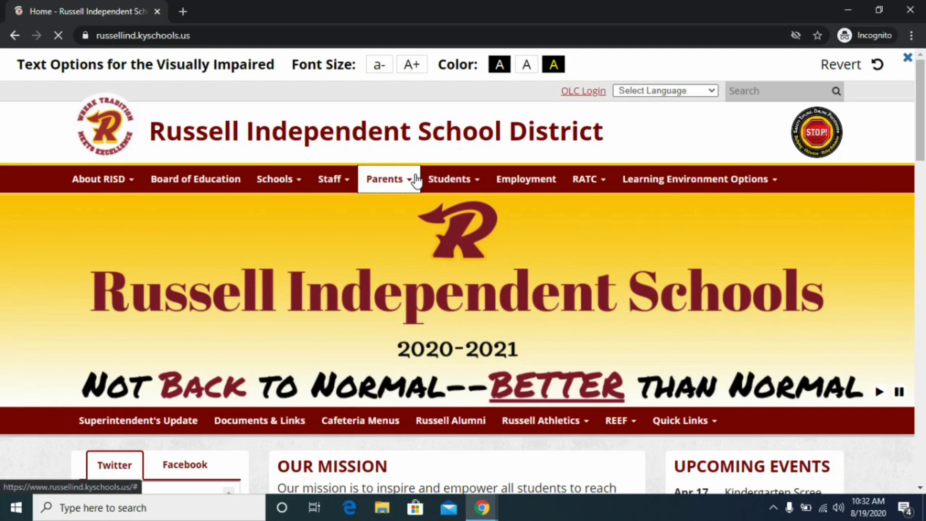
Step: Go to the Clever Login page from the district site's Students menu
{"action": "left_click", "coordinate": [468, 184]}
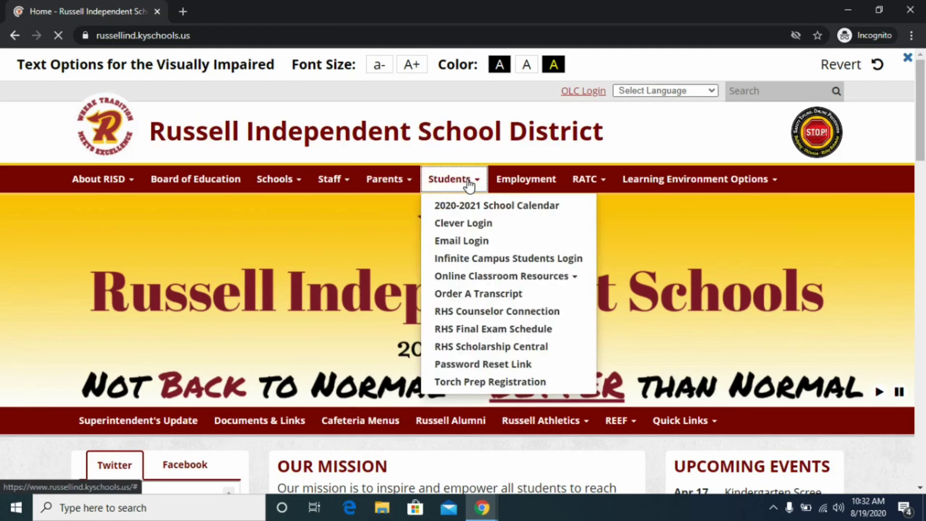
{"action": "left_click", "coordinate": [445, 220]}
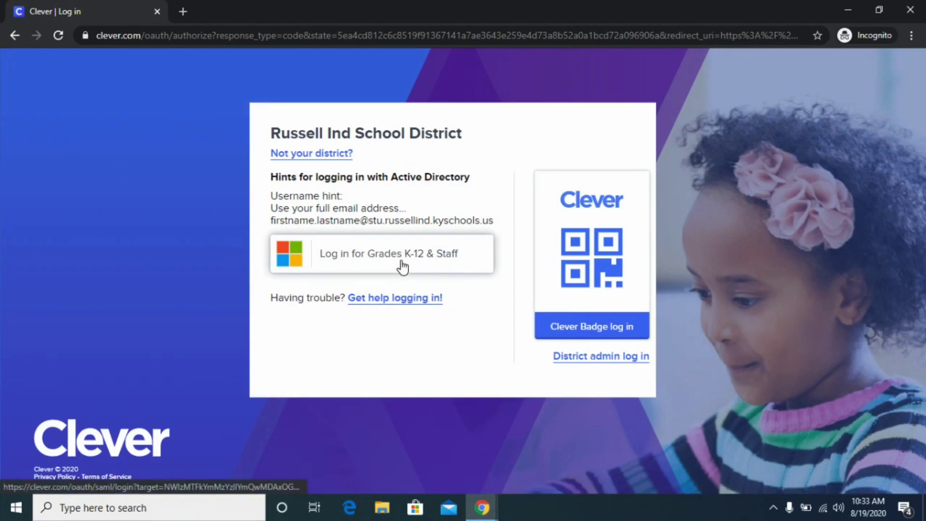
Step: Sign in for Grades K-12 & Staff with the student's school e-mail and password, not staying signed in
{"action": "left_click", "coordinate": [420, 255]}
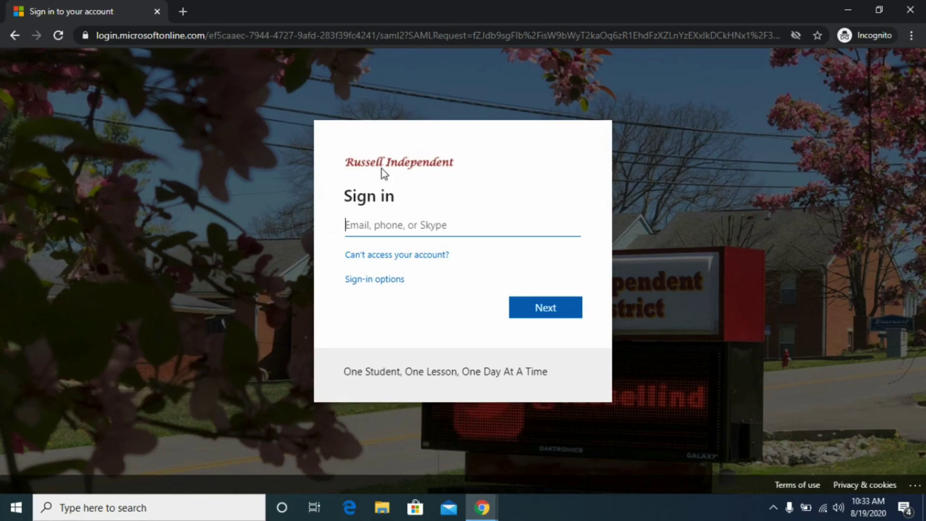
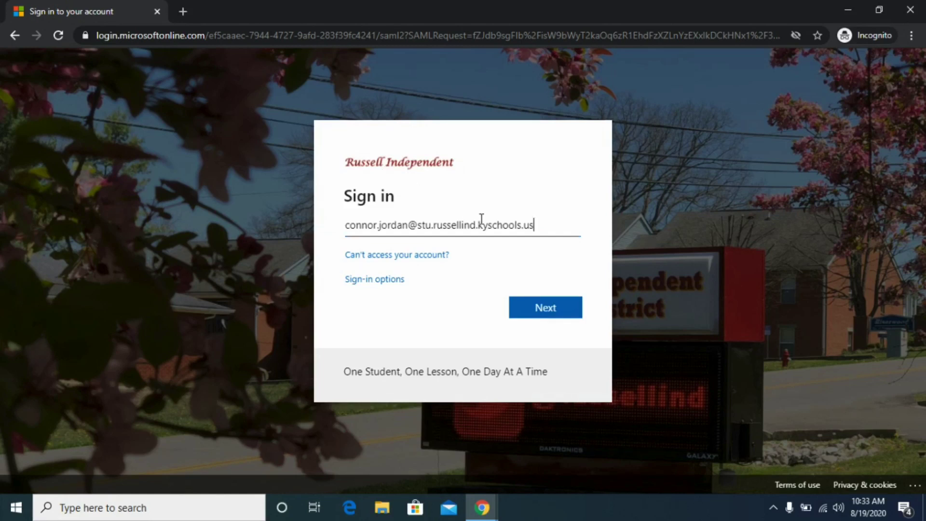
{"action": "left_click", "coordinate": [541, 307]}
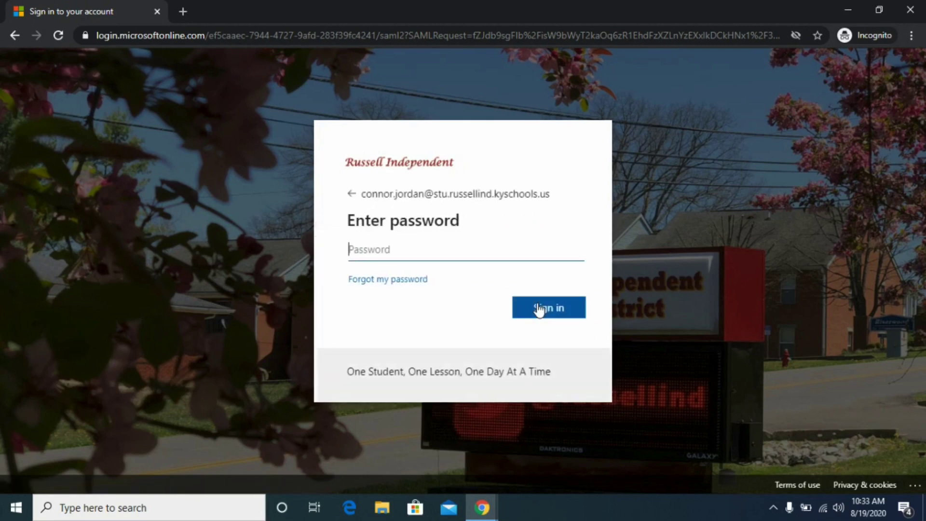
{"action": "type", "text": "•"}
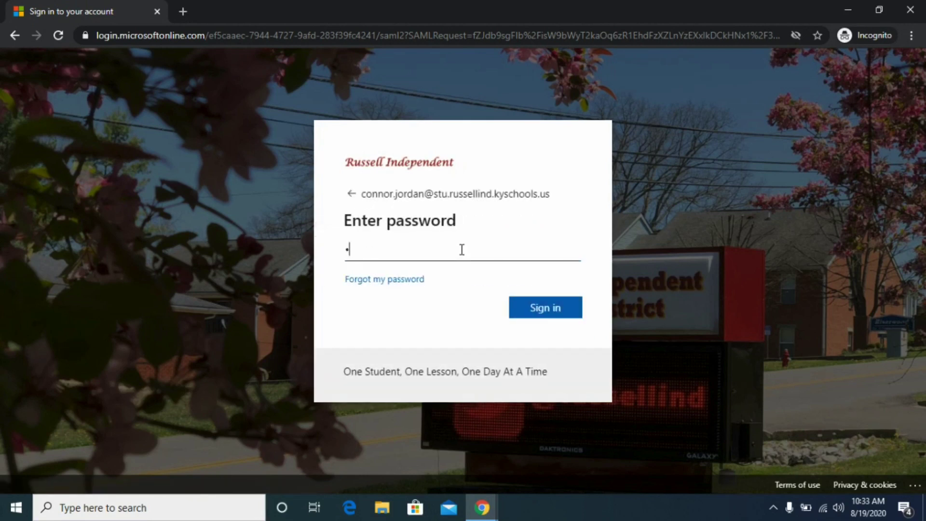
{"action": "type", "text": "•••••••"}
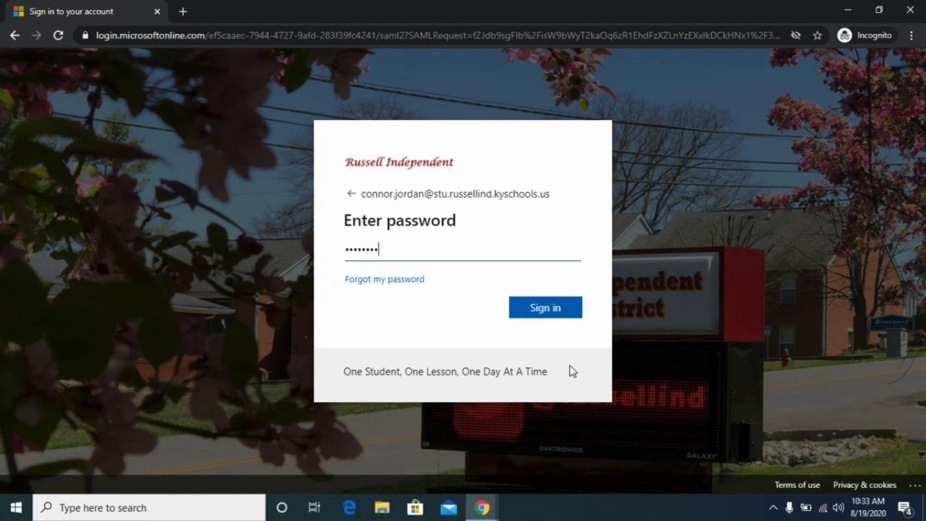
{"action": "left_click", "coordinate": [541, 314]}
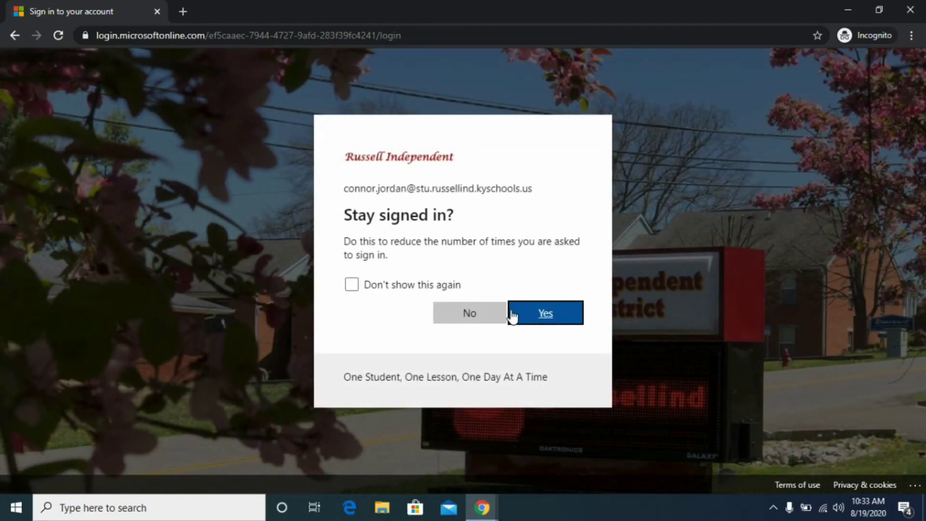
{"action": "left_click", "coordinate": [460, 308]}
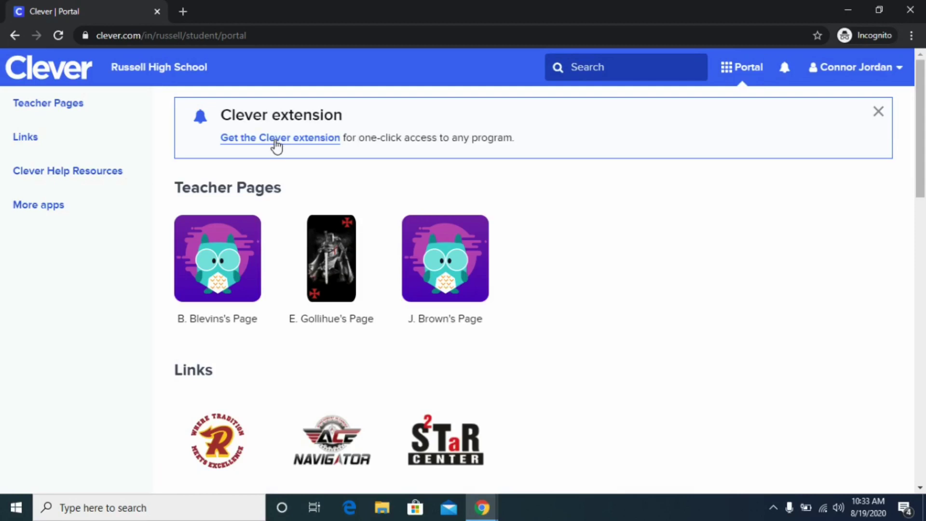
Step: Find the Google Classroom tile among the portal's student apps and open its login information
{"action": "scroll", "coordinate": [618, 422], "scroll_direction": "down", "scroll_amount": 5}
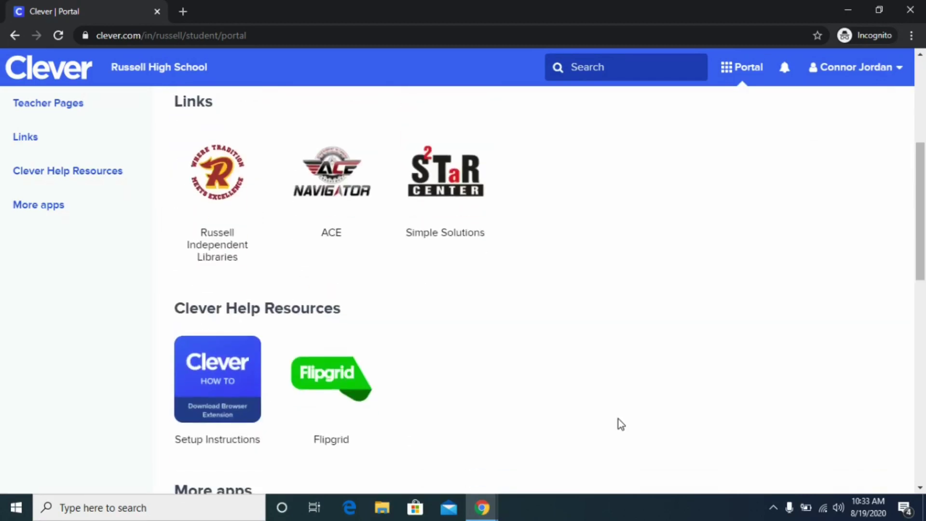
{"action": "scroll", "coordinate": [618, 419], "scroll_direction": "down", "scroll_amount": 10}
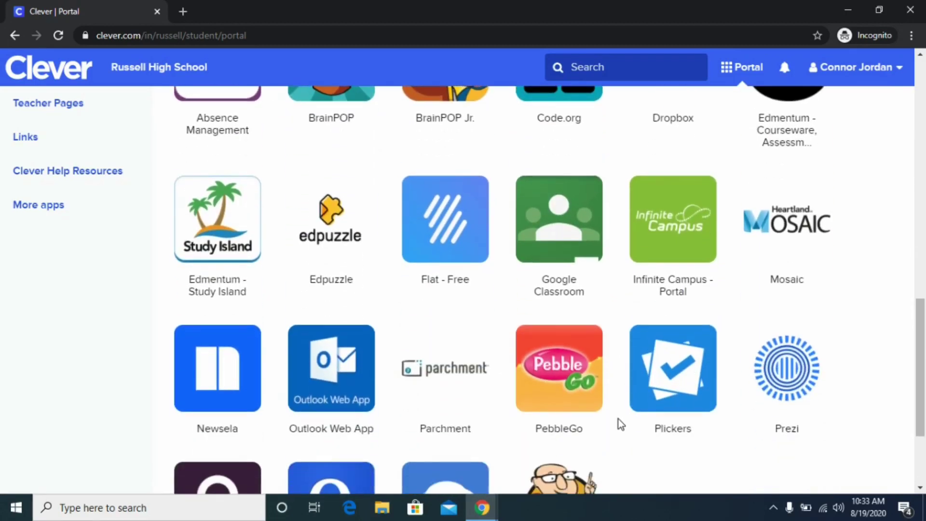
{"action": "scroll", "coordinate": [619, 422], "scroll_direction": "down", "scroll_amount": 3}
{"action": "scroll", "coordinate": [619, 422], "scroll_direction": "up", "scroll_amount": 2}
{"action": "right_click", "coordinate": [619, 424]}
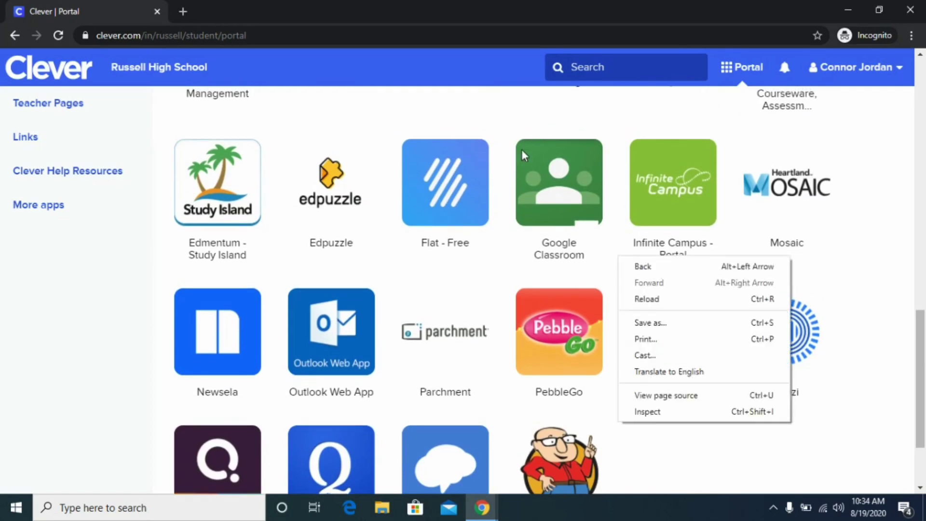
{"action": "left_click", "coordinate": [616, 122]}
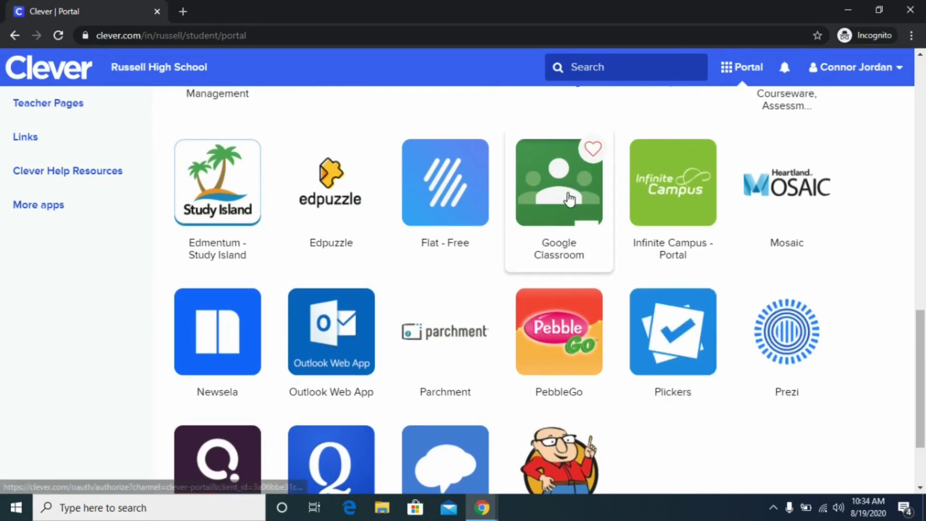
{"action": "left_click", "coordinate": [568, 193]}
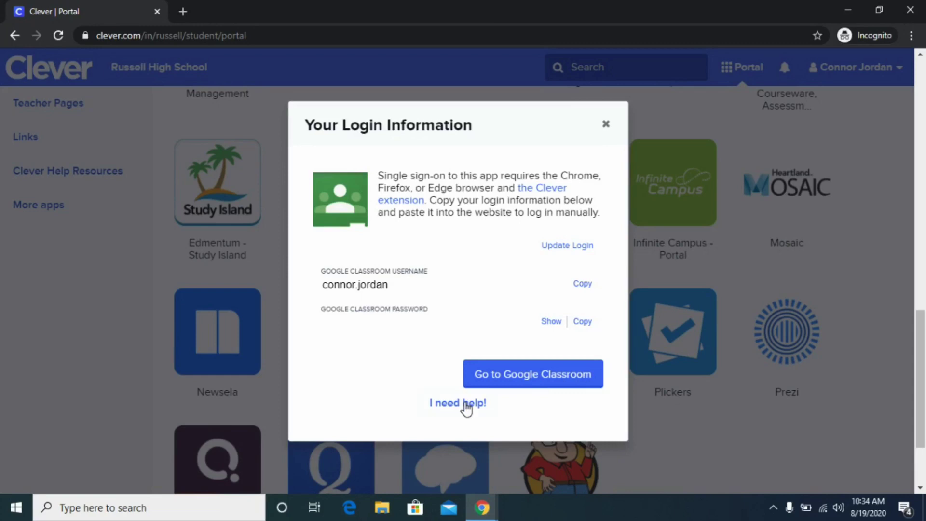
Step: Continue to Google Classroom and sign in with the student's school e-mail and password
{"action": "left_click", "coordinate": [558, 376]}
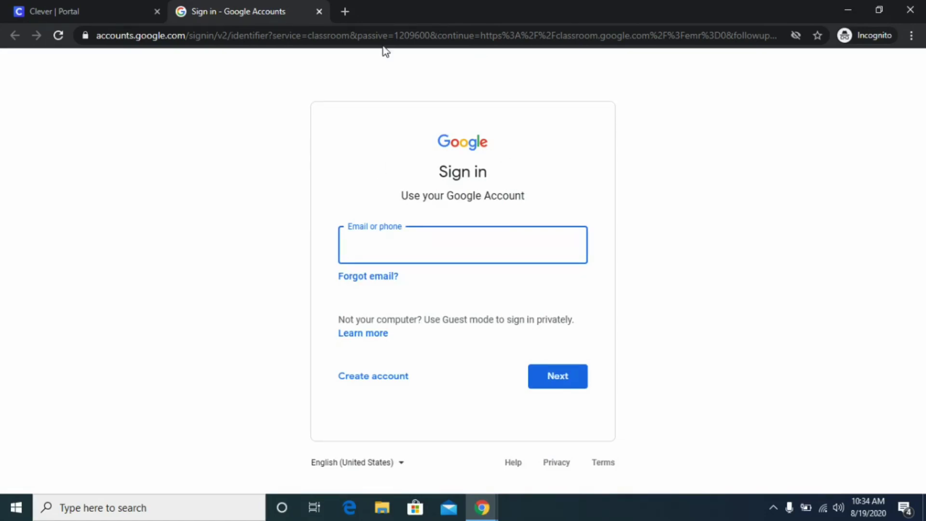
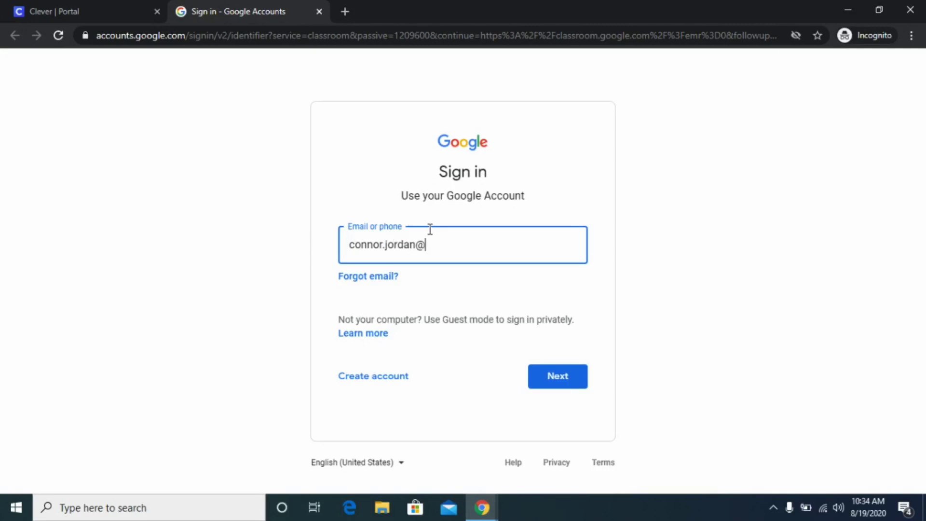
{"action": "key", "text": "Return"}
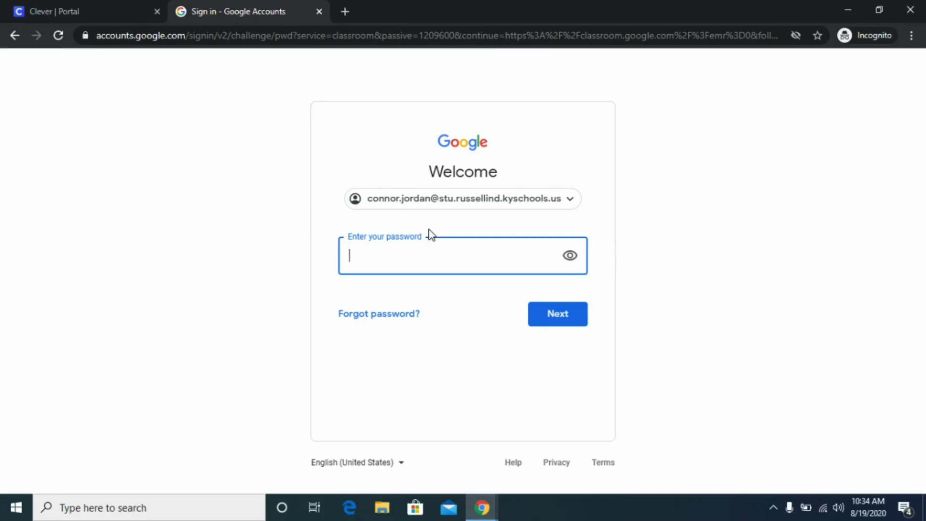
{"action": "type", "text": "•••••••••"}
{"action": "key", "text": "Return"}
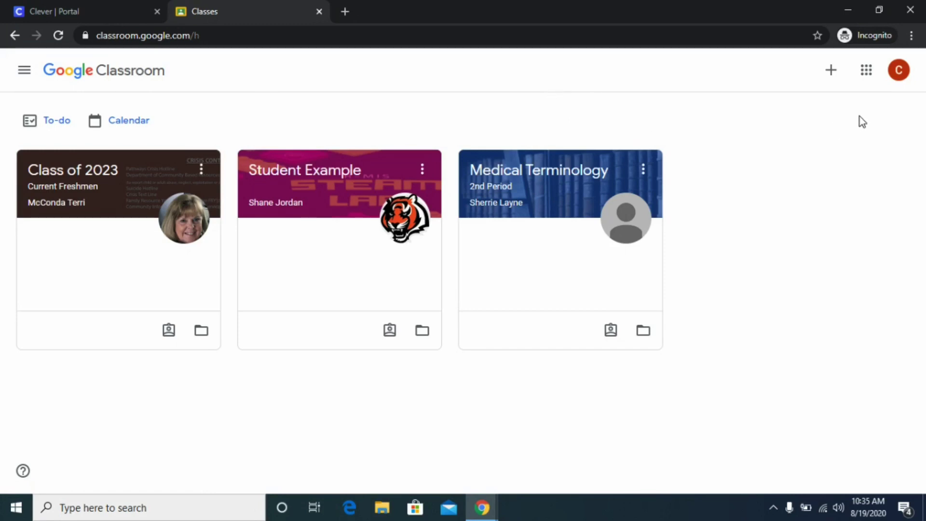
Step: Enter the teacher's seven-character class code on the Join class page and join
{"action": "left_click", "coordinate": [831, 70]}
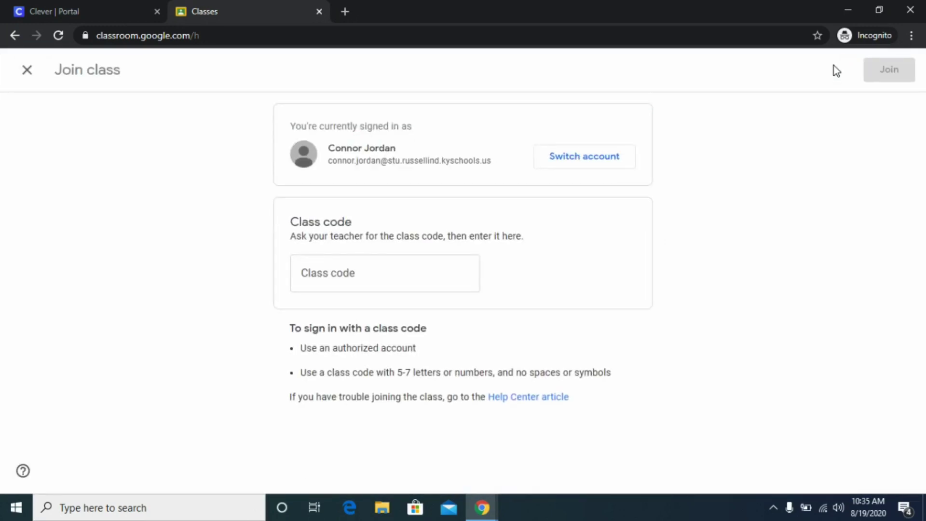
{"action": "left_click", "coordinate": [336, 280]}
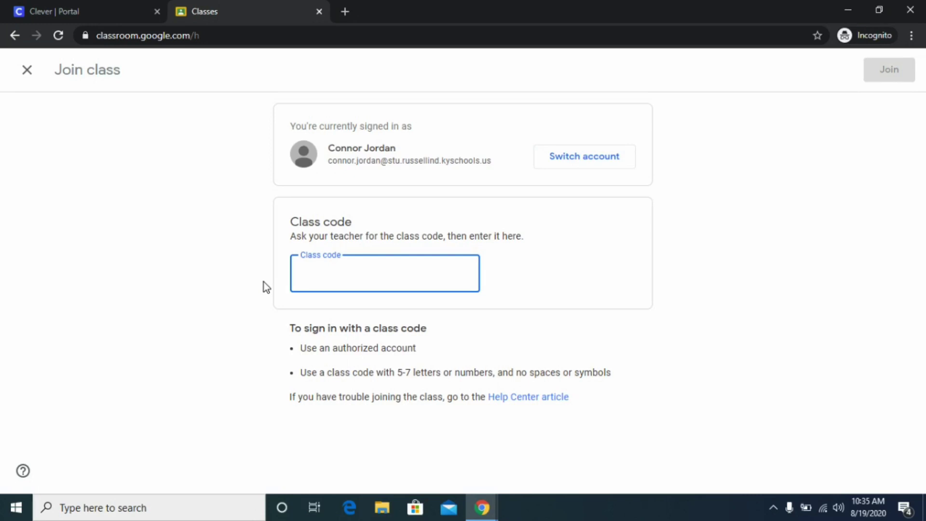
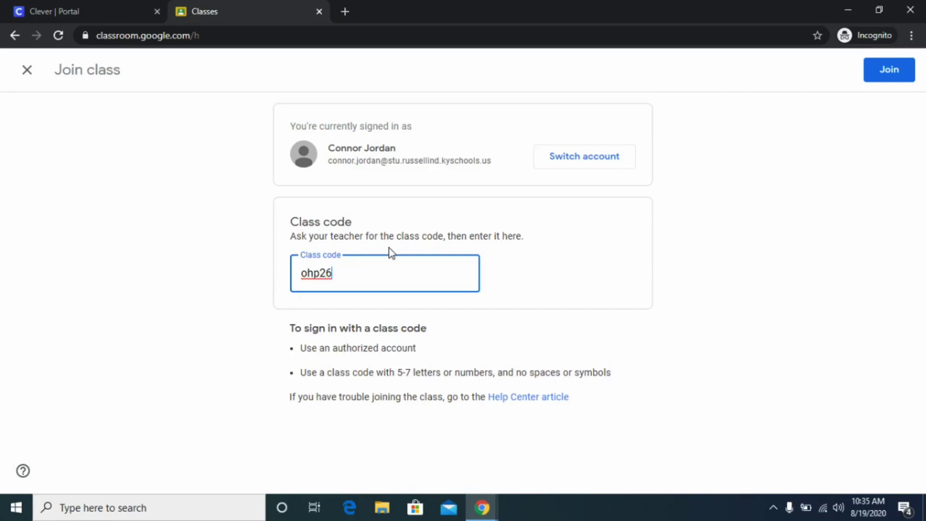
{"action": "left_click", "coordinate": [888, 75]}
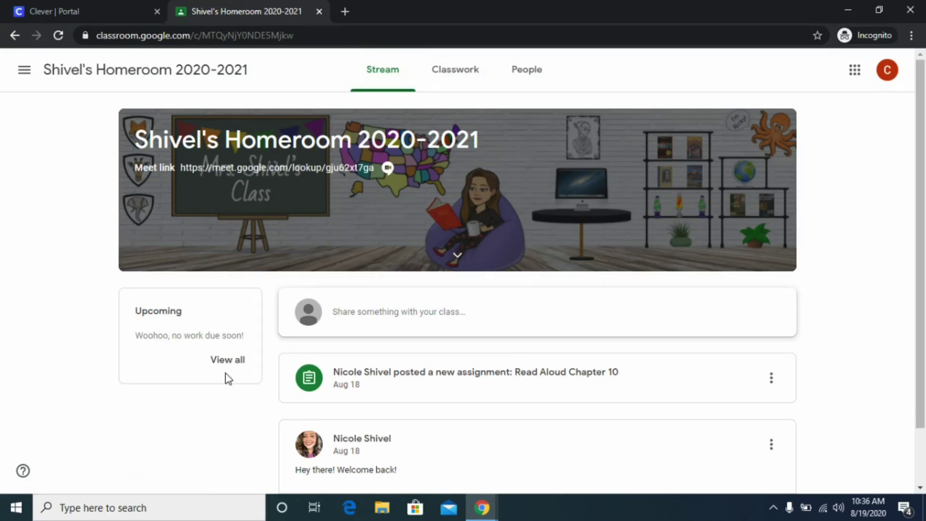
Step: Scroll the homeroom Stream and start a new post in the share-with-your-class box
{"action": "scroll", "coordinate": [228, 379], "scroll_direction": "down", "scroll_amount": 2}
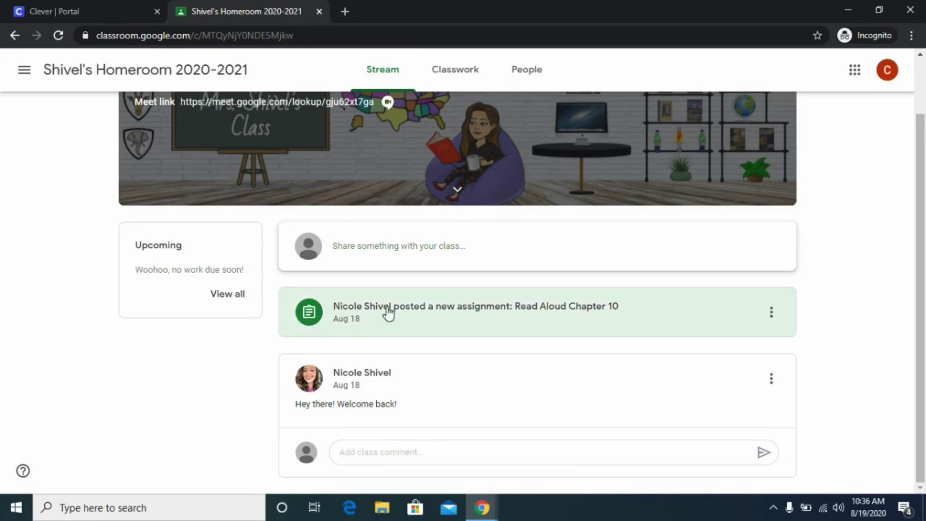
{"action": "left_click", "coordinate": [386, 258]}
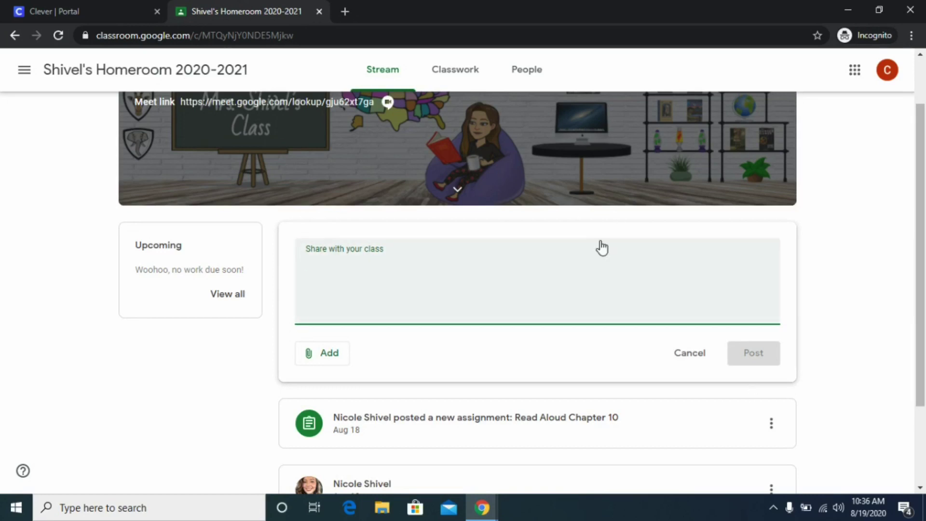
{"action": "scroll", "coordinate": [304, 299], "scroll_direction": "down", "scroll_amount": 2}
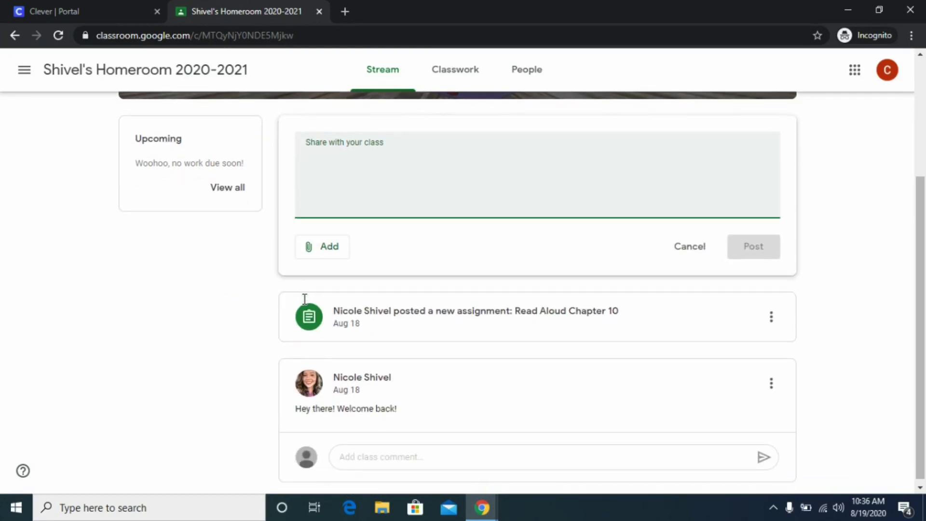
{"action": "scroll", "coordinate": [304, 299], "scroll_direction": "up", "scroll_amount": 3}
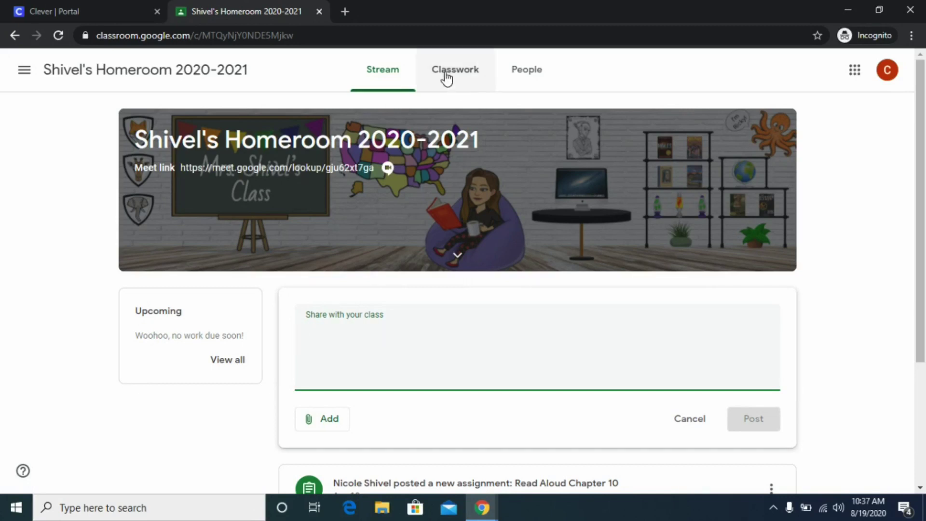
Step: Open Classwork and expand the Read Aloud Chapter 10 assignment
{"action": "left_click", "coordinate": [441, 88]}
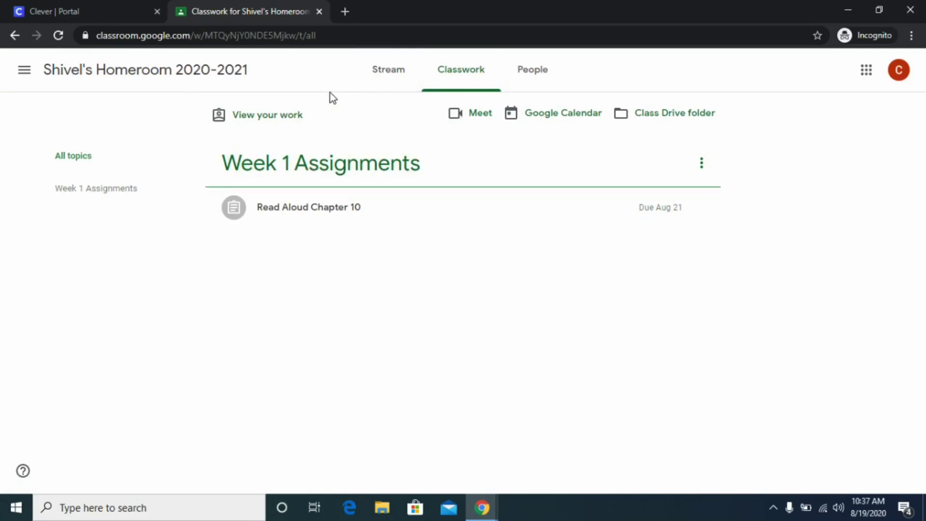
{"action": "left_click", "coordinate": [324, 204]}
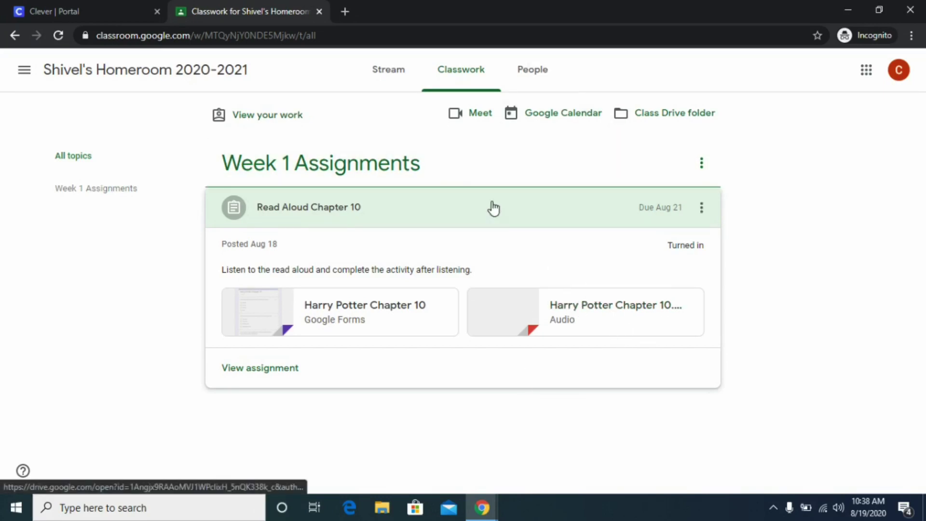
Step: Open the Harry Potter Chapter 10 quiz and answer Halloween, A new broom and True
{"action": "left_click", "coordinate": [376, 320]}
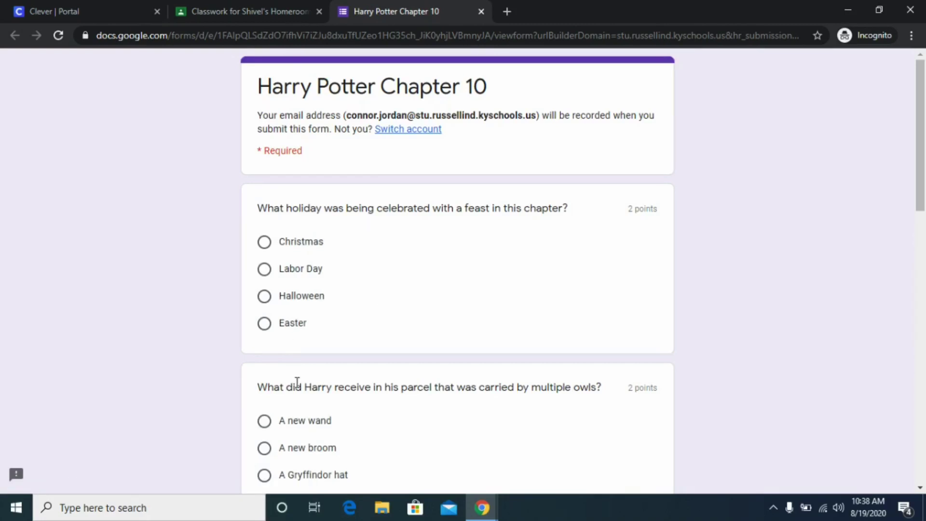
{"action": "scroll", "coordinate": [301, 367], "scroll_direction": "down", "scroll_amount": 8}
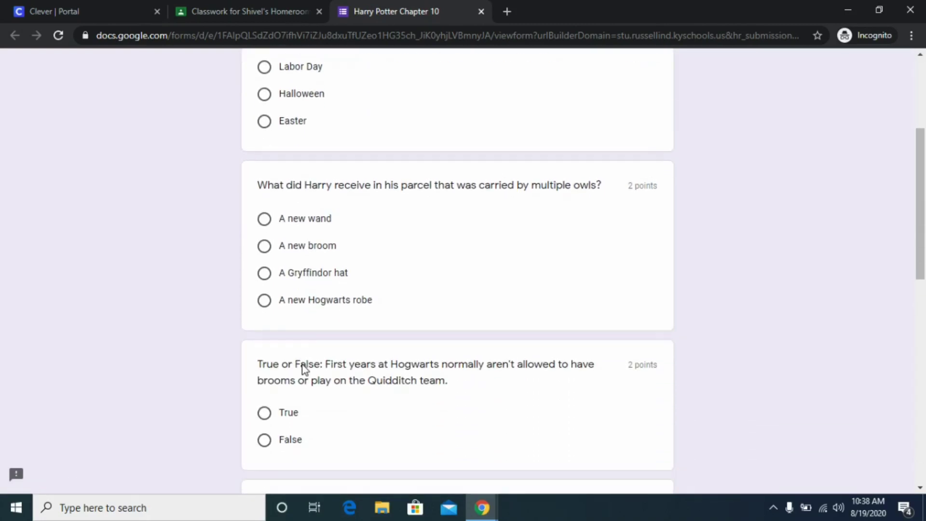
{"action": "scroll", "coordinate": [302, 364], "scroll_direction": "down", "scroll_amount": 7}
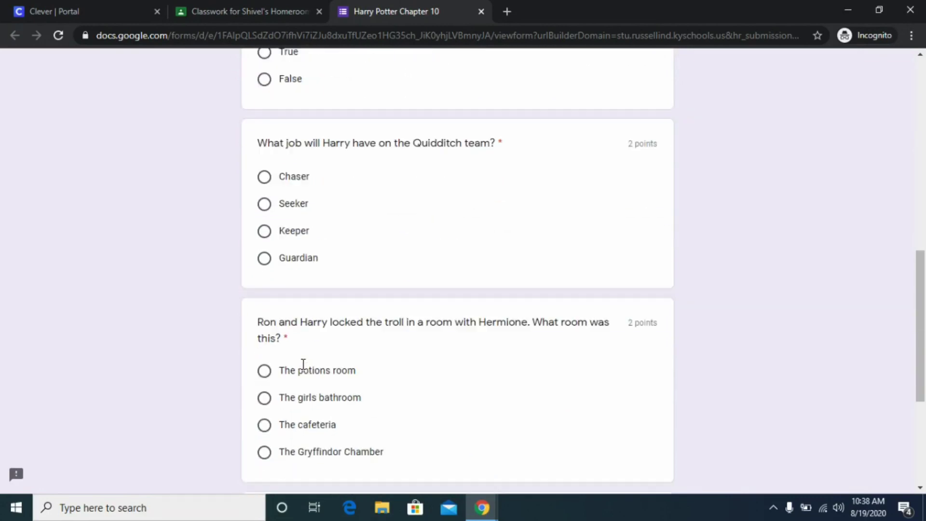
{"action": "scroll", "coordinate": [304, 364], "scroll_direction": "down", "scroll_amount": 1}
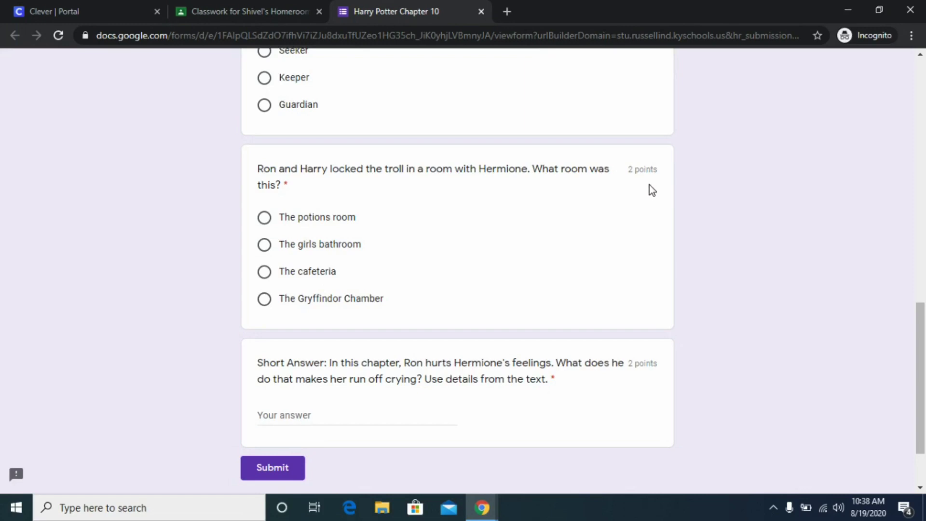
{"action": "scroll", "coordinate": [456, 314], "scroll_direction": "up", "scroll_amount": 9}
{"action": "scroll", "coordinate": [456, 314], "scroll_direction": "up", "scroll_amount": 5}
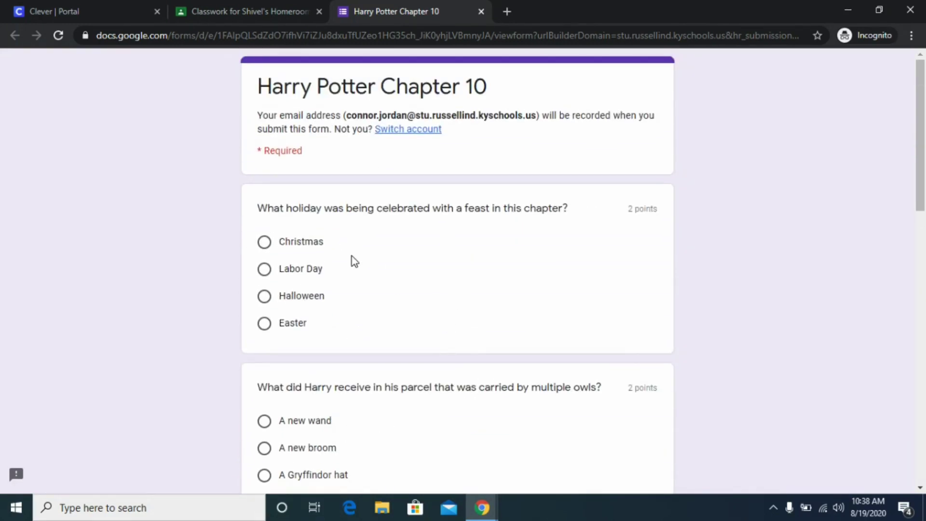
{"action": "left_click", "coordinate": [263, 296]}
{"action": "scroll", "coordinate": [273, 383], "scroll_direction": "down", "scroll_amount": 5}
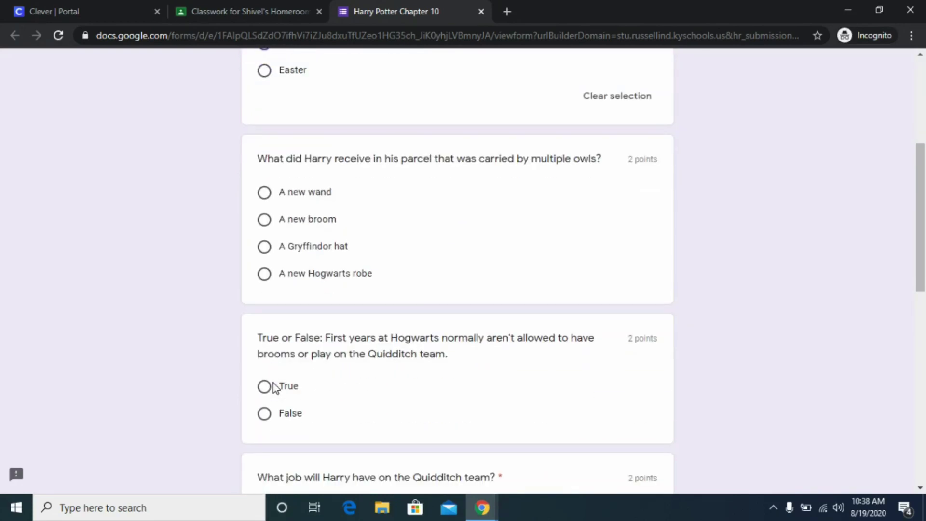
{"action": "left_click", "coordinate": [264, 220]}
{"action": "scroll", "coordinate": [210, 372], "scroll_direction": "down", "scroll_amount": 3}
{"action": "left_click", "coordinate": [264, 277]}
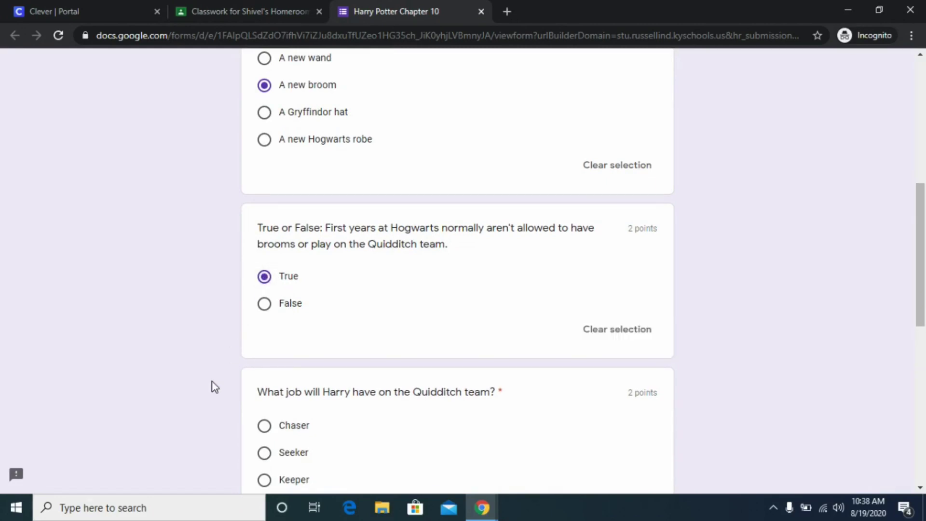
Step: Answer Seeker and The girls bathroom, type 'Harry Pott' as the short answer, and submit
{"action": "scroll", "coordinate": [211, 384], "scroll_direction": "down", "scroll_amount": 3}
{"action": "left_click", "coordinate": [264, 283]}
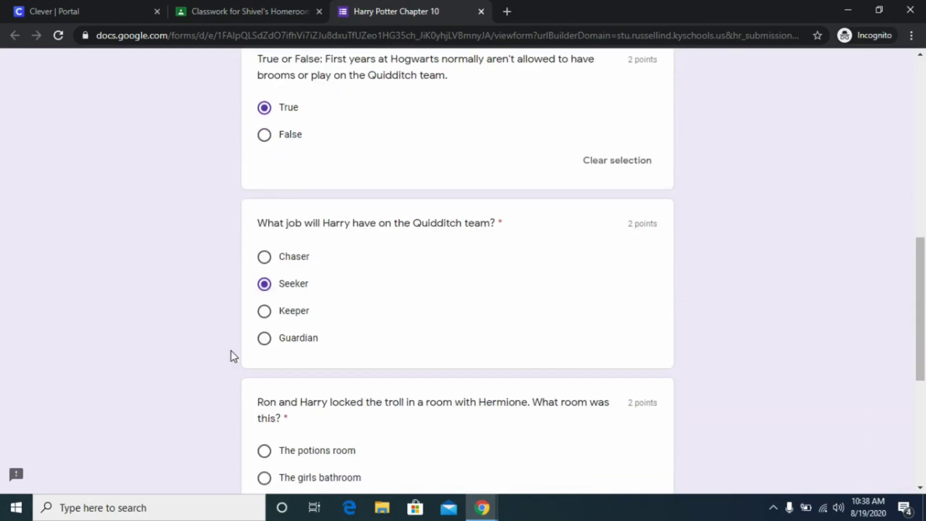
{"action": "scroll", "coordinate": [231, 357], "scroll_direction": "down", "scroll_amount": 4}
{"action": "left_click", "coordinate": [264, 288]}
{"action": "scroll", "coordinate": [184, 384], "scroll_direction": "down", "scroll_amount": 3}
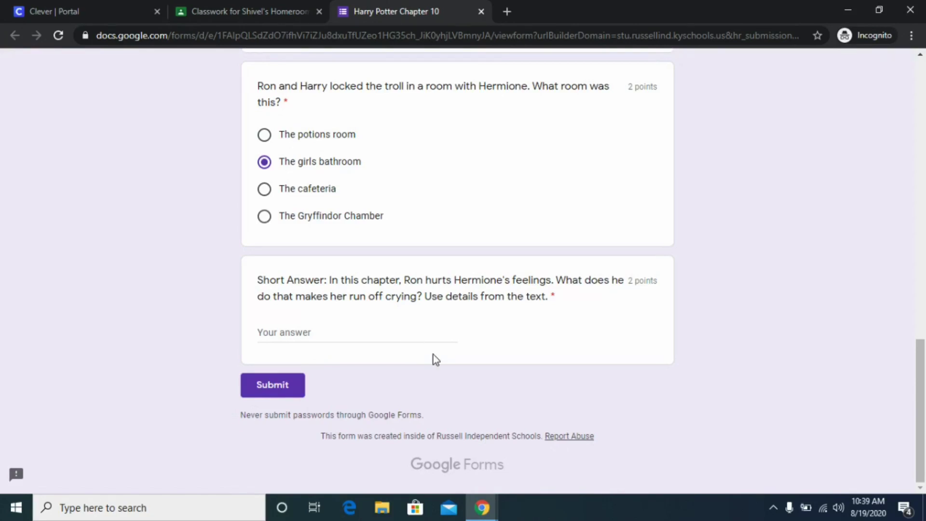
{"action": "left_click", "coordinate": [299, 335]}
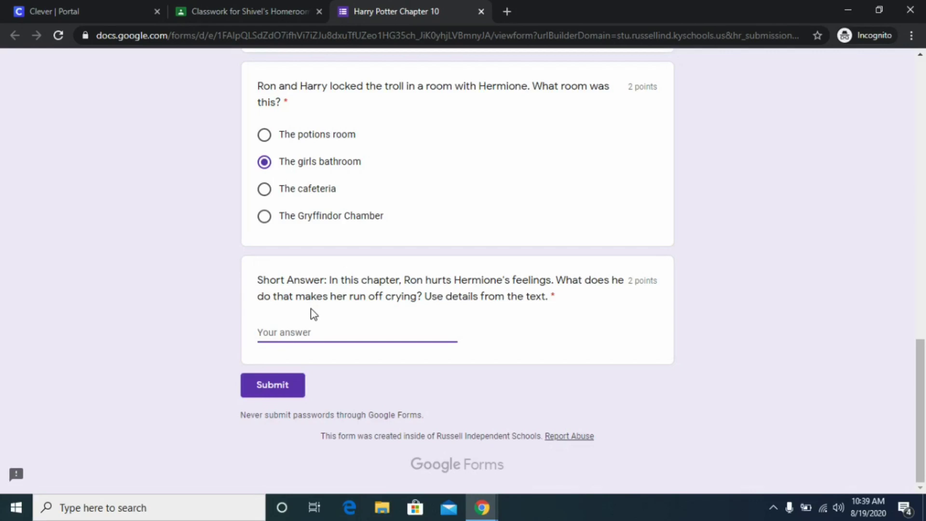
{"action": "type", "text": "Harry Potter"}
{"action": "left_click", "coordinate": [283, 386]}
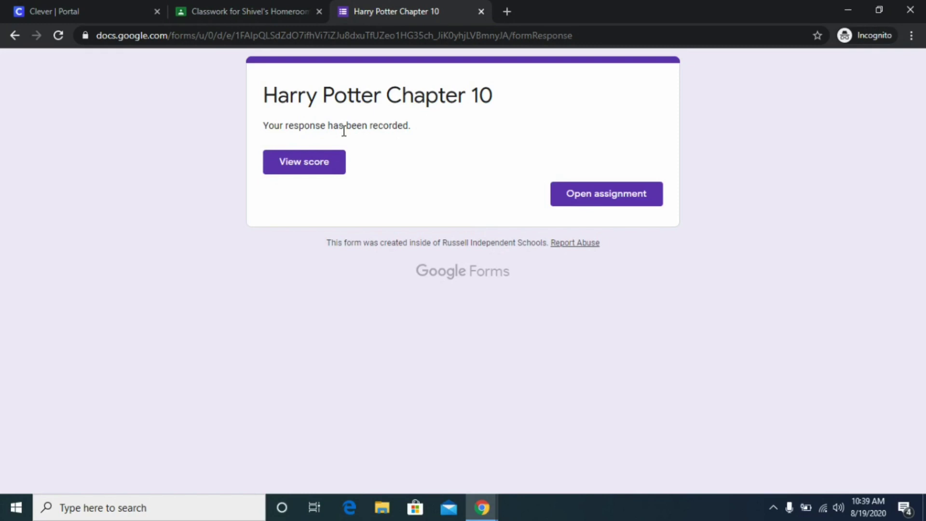
Step: Review the 10/12 quiz score and graded answers, then open the Read Aloud Chapter 10 assignment
{"action": "left_click", "coordinate": [303, 162]}
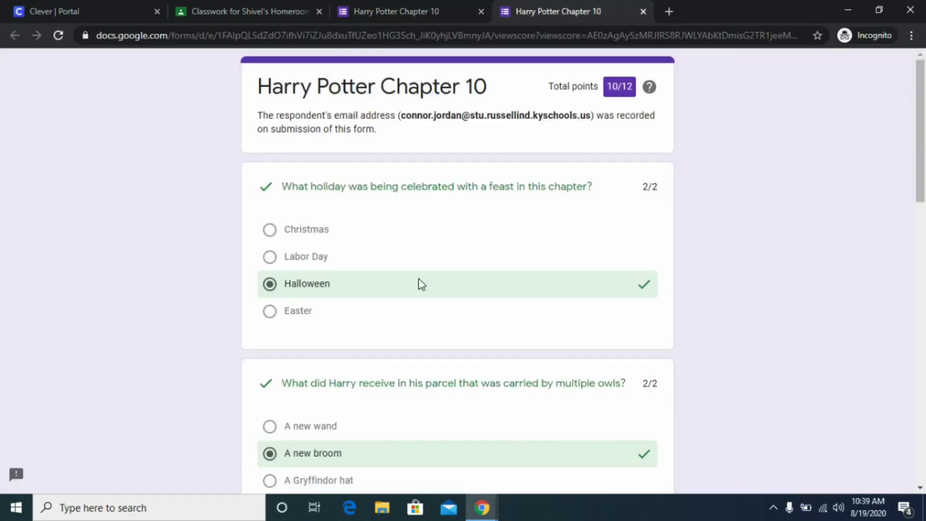
{"action": "scroll", "coordinate": [579, 269], "scroll_direction": "down", "scroll_amount": 5}
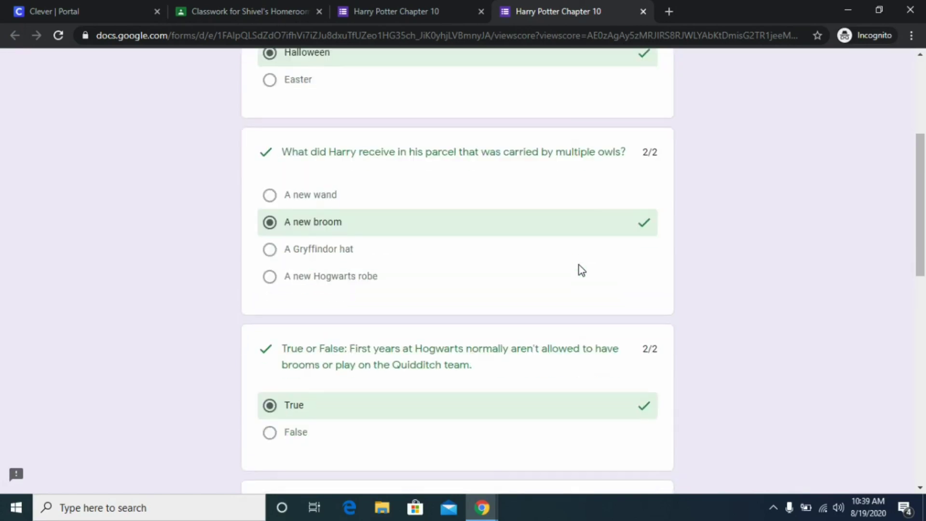
{"action": "scroll", "coordinate": [582, 269], "scroll_direction": "down", "scroll_amount": 8}
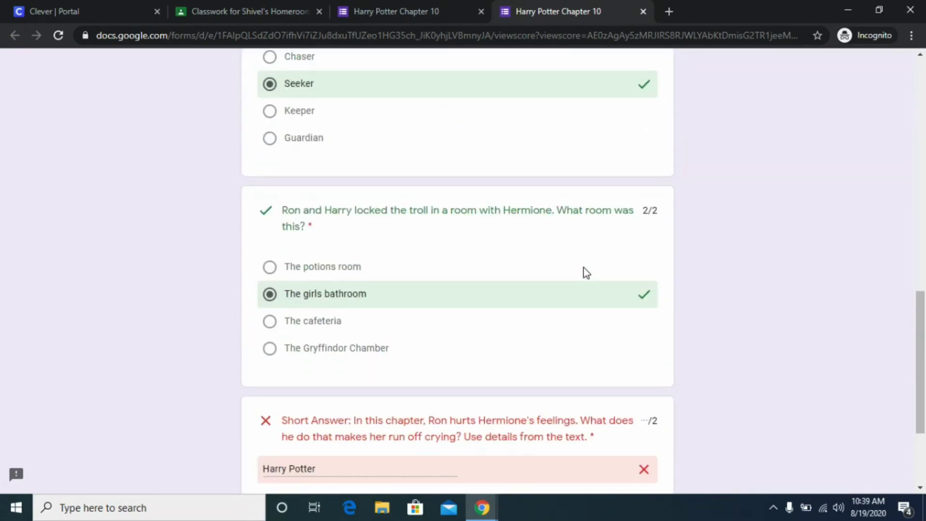
{"action": "scroll", "coordinate": [586, 268], "scroll_direction": "down", "scroll_amount": 3}
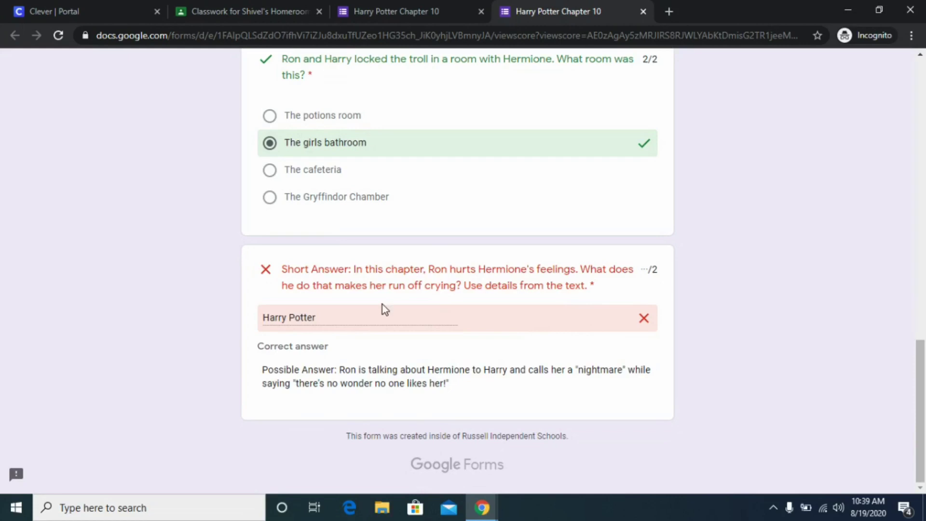
{"action": "scroll", "coordinate": [415, 333], "scroll_direction": "up", "scroll_amount": 15}
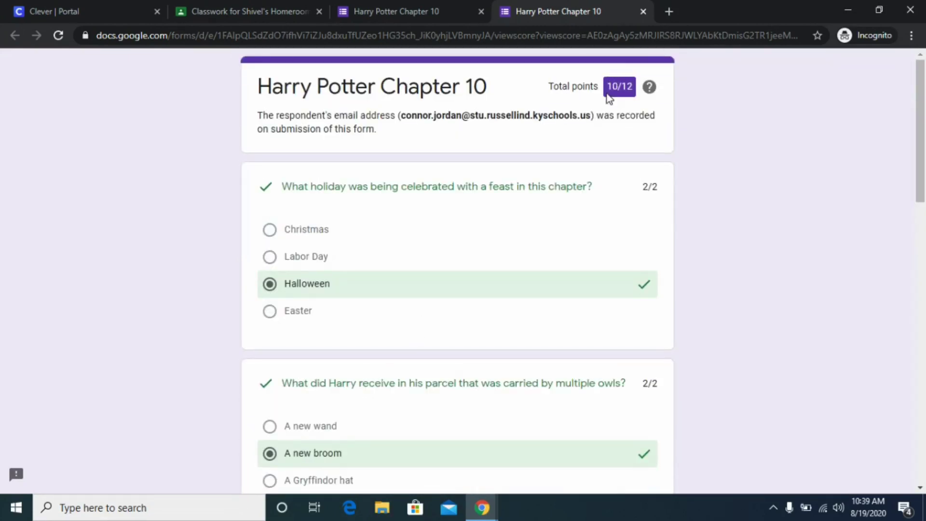
{"action": "left_click", "coordinate": [402, 13]}
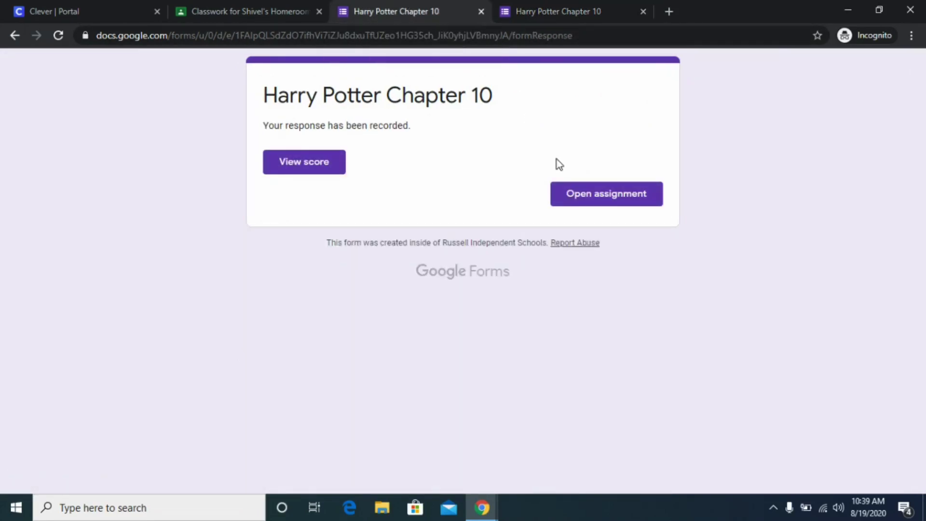
{"action": "left_click", "coordinate": [604, 202]}
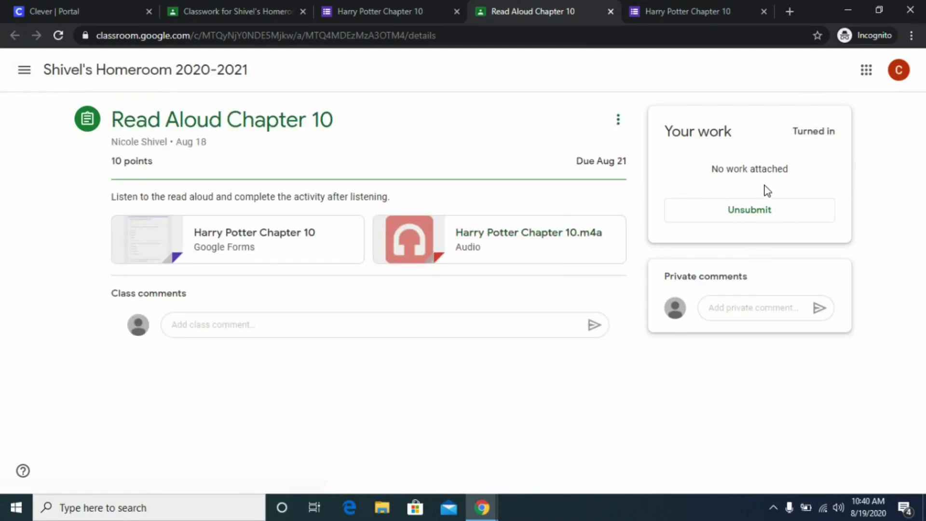
Step: Unsubmit the Read Aloud Chapter 10 assignment, then mark it as done again
{"action": "left_click", "coordinate": [748, 213]}
{"action": "left_click", "coordinate": [523, 318]}
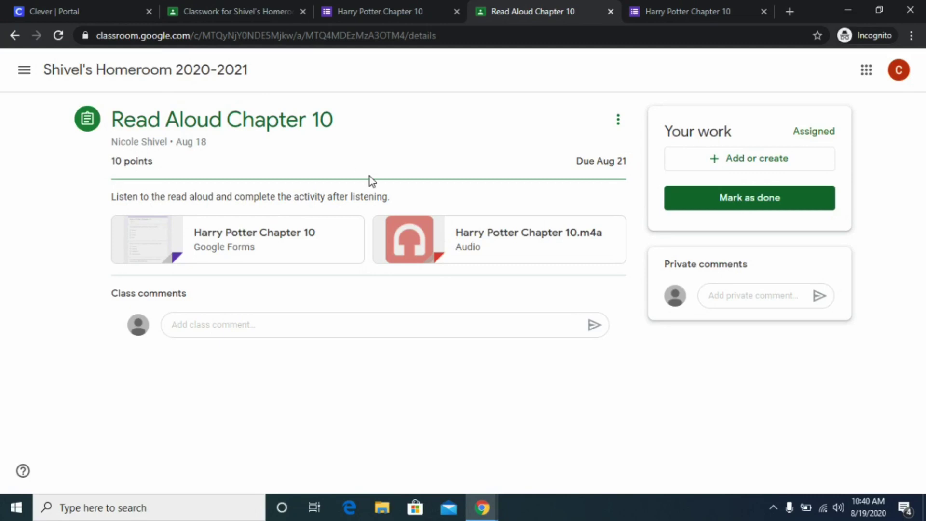
{"action": "left_click", "coordinate": [783, 207]}
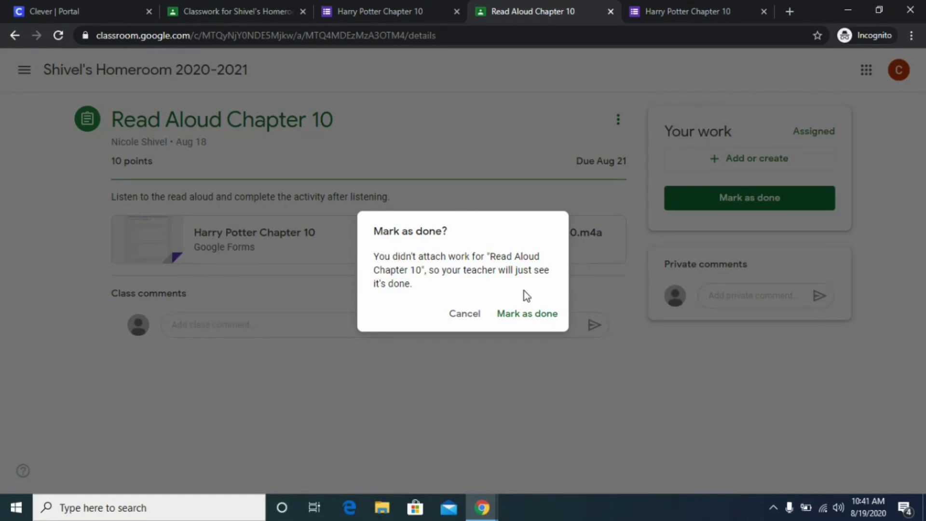
{"action": "left_click", "coordinate": [541, 320]}
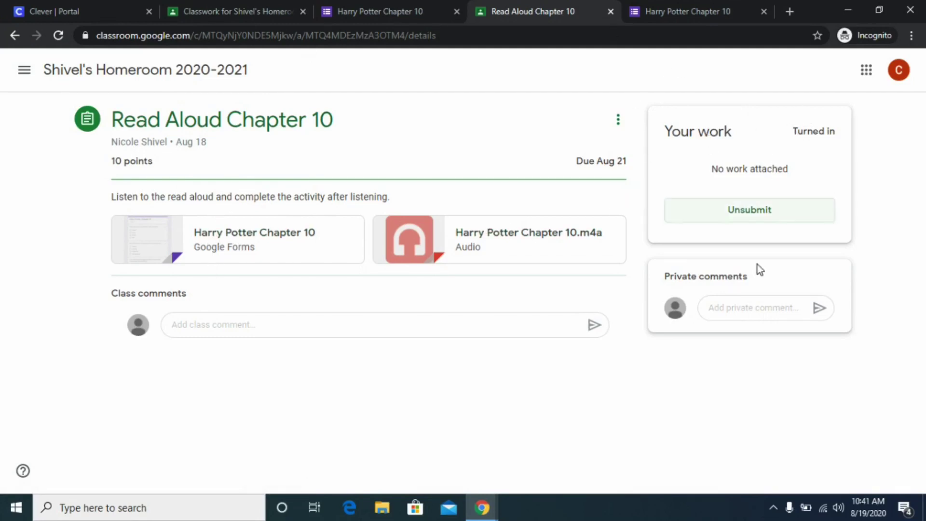
Step: Select the Turned in status text and click into the private comment field
{"action": "left_click_drag", "start_coordinate": [835, 132], "coordinate": [794, 128]}
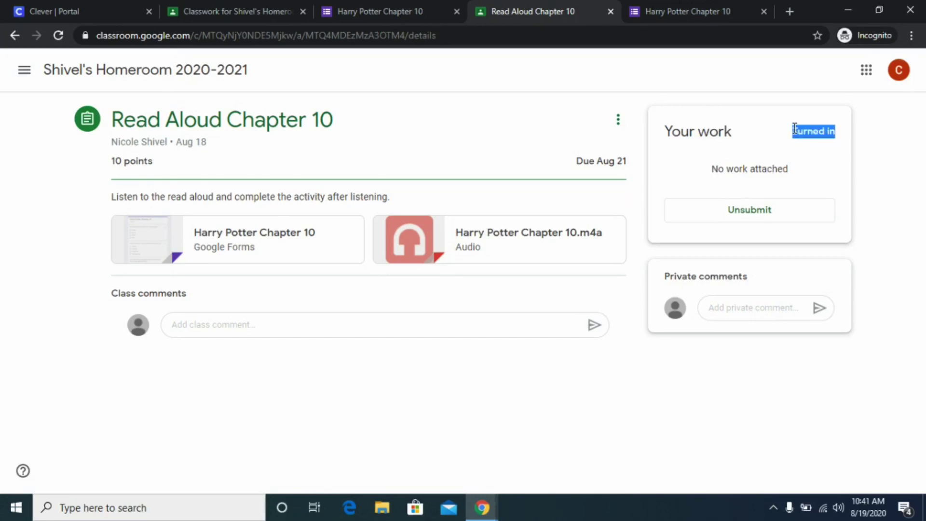
{"action": "right_click", "coordinate": [755, 103]}
{"action": "left_click", "coordinate": [752, 99]}
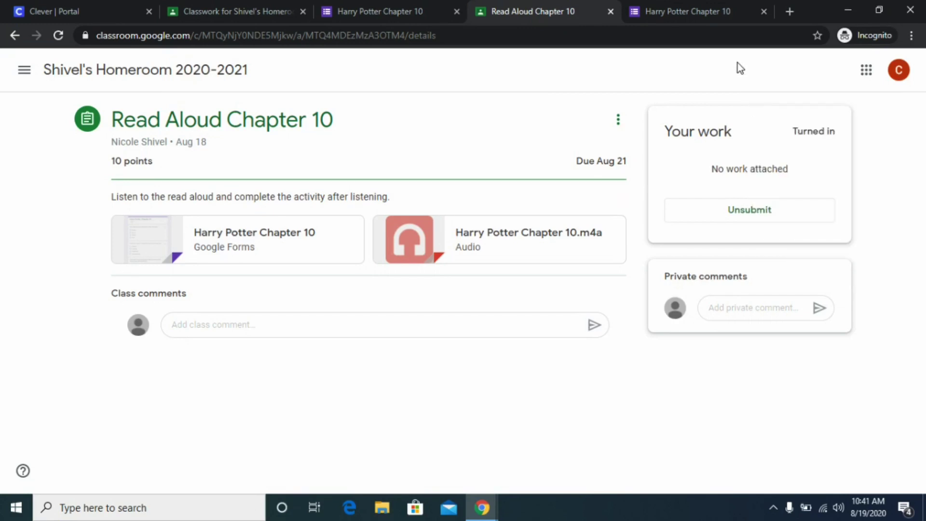
{"action": "left_click", "coordinate": [735, 306]}
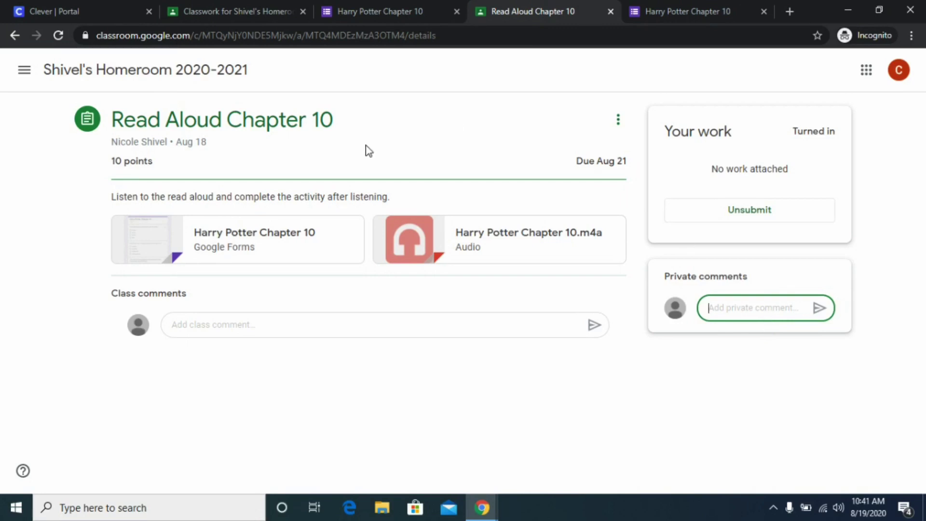
Step: Open and close the class list, then go to the homeroom class's Stream page
{"action": "left_click", "coordinate": [24, 71]}
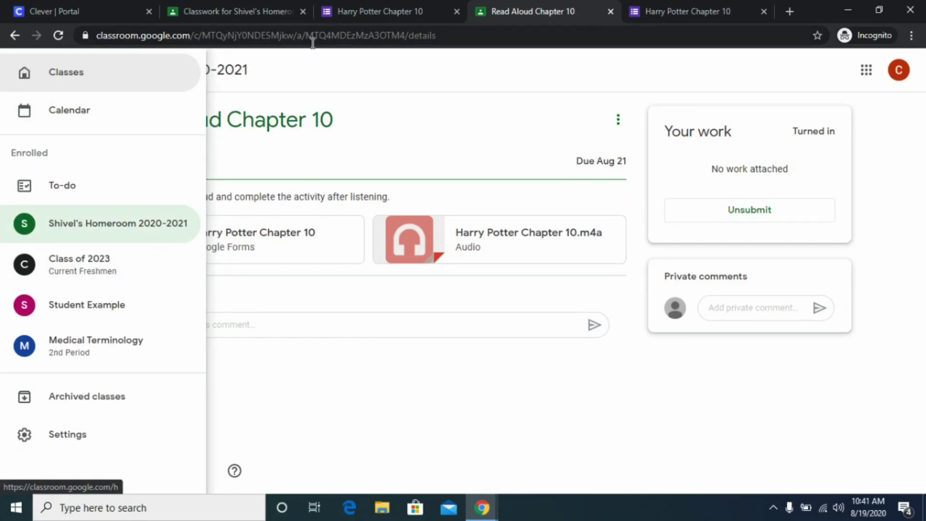
{"action": "left_click", "coordinate": [295, 75]}
{"action": "left_click", "coordinate": [26, 76]}
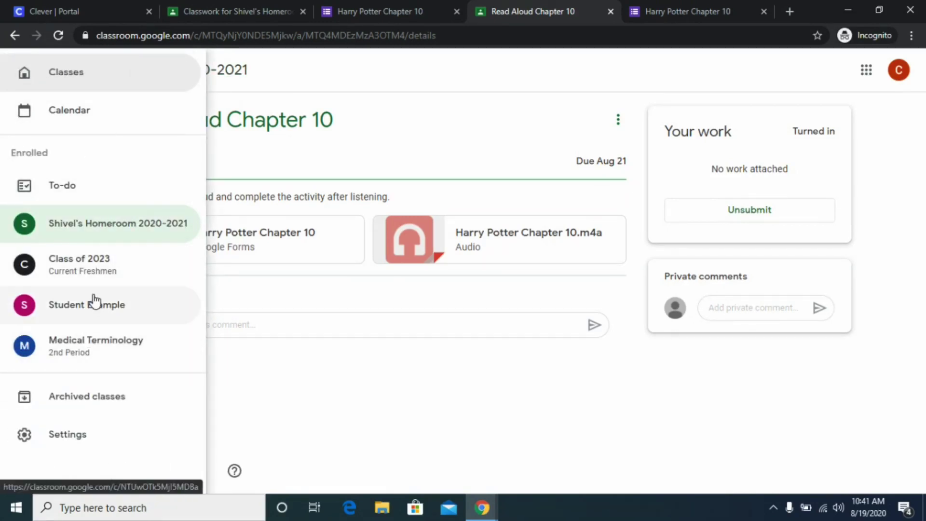
{"action": "left_click", "coordinate": [317, 63]}
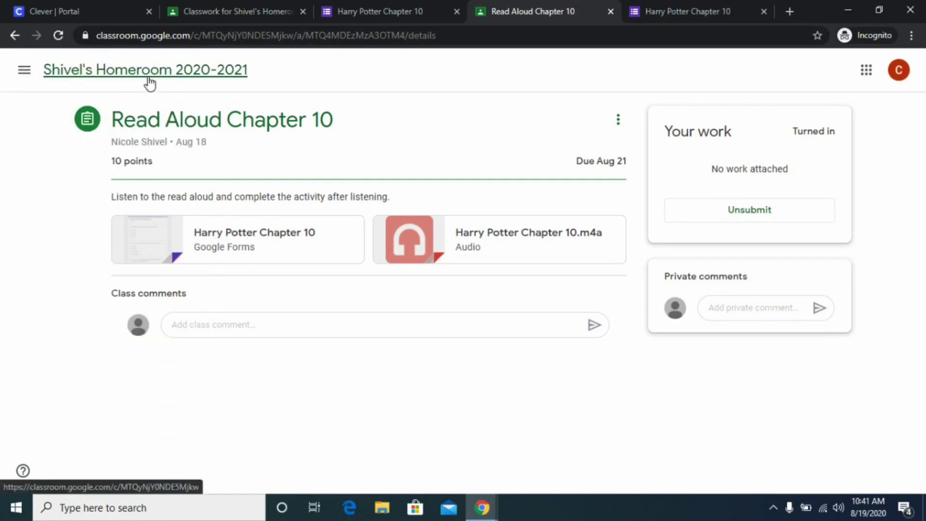
{"action": "left_click", "coordinate": [149, 79]}
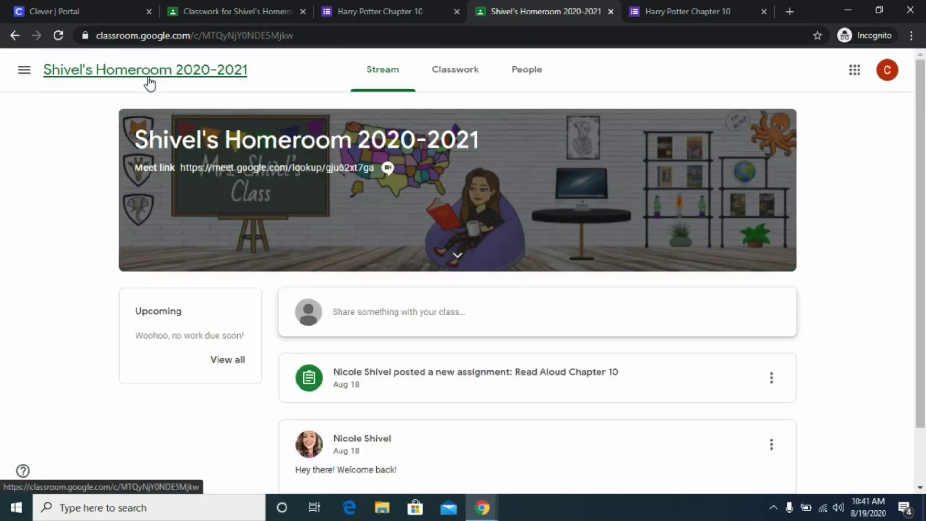